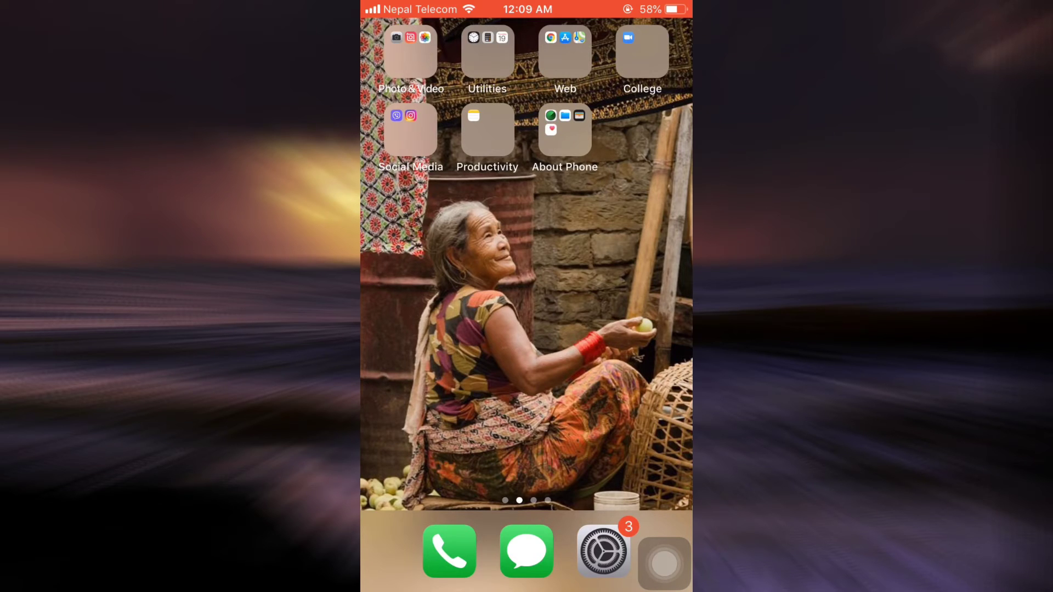
# Launch the App Store and run a search for 'Itsme'.
pyautogui.click(564, 52)
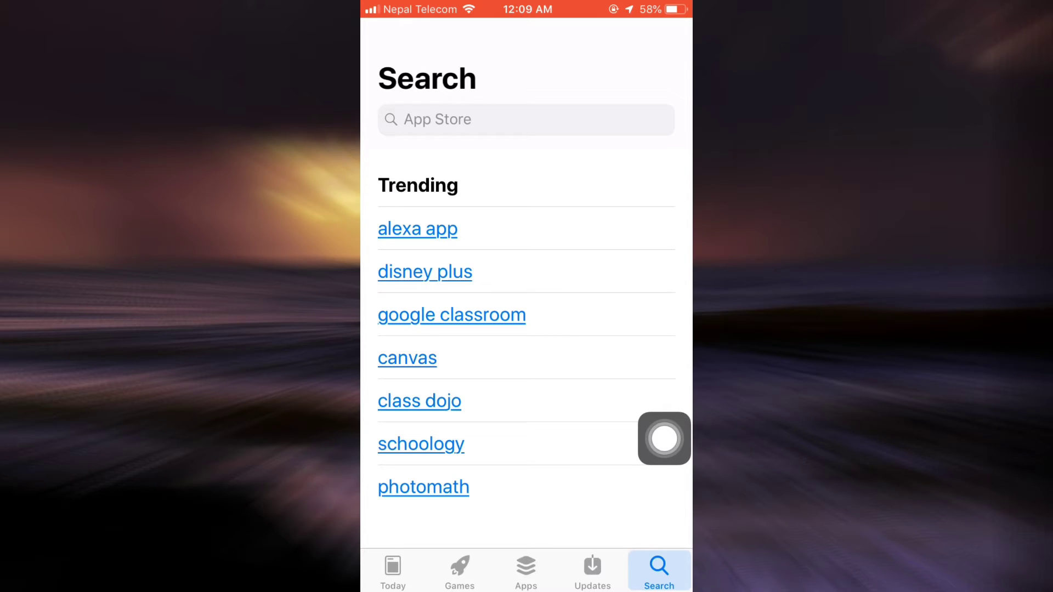
pyautogui.click(494, 119)
pyautogui.write('l')
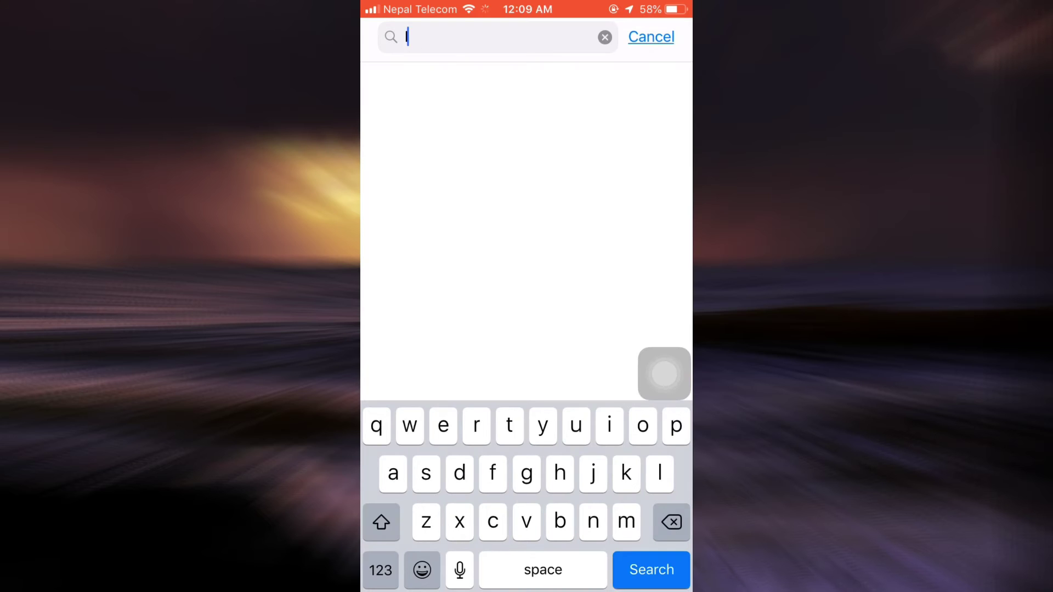
pyautogui.write('Itsme')
pyautogui.press('Return')
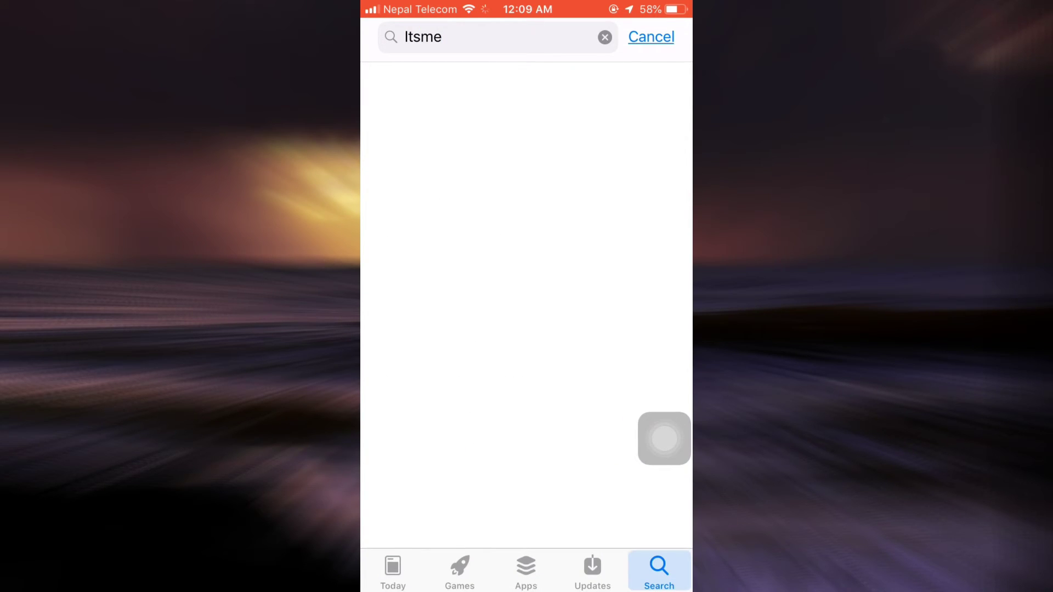
pyautogui.scroll(-2, 527, 329)
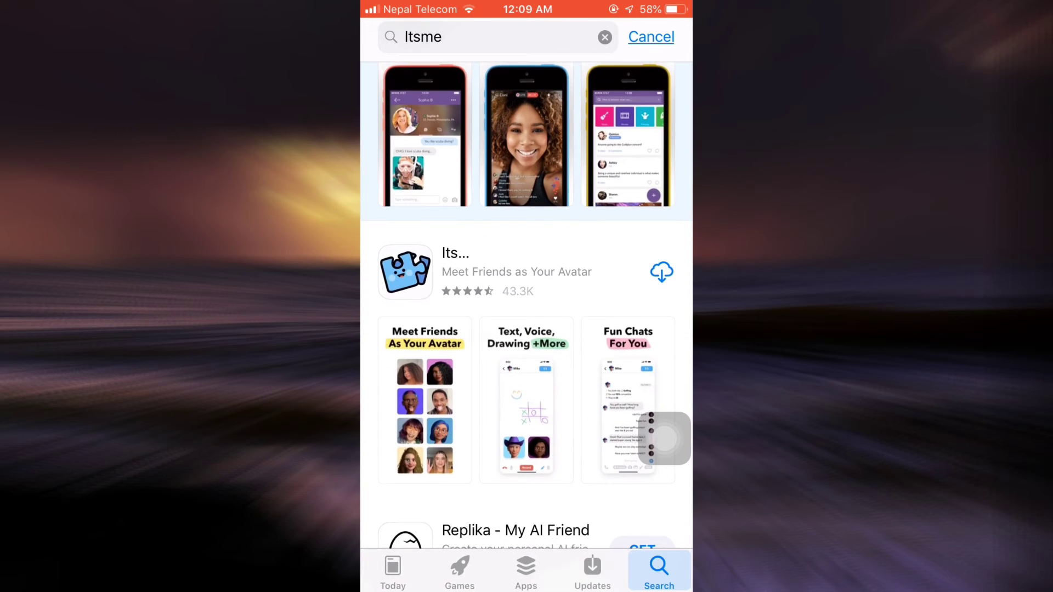
# Open the Itsme store page and download the app.
pyautogui.click(494, 272)
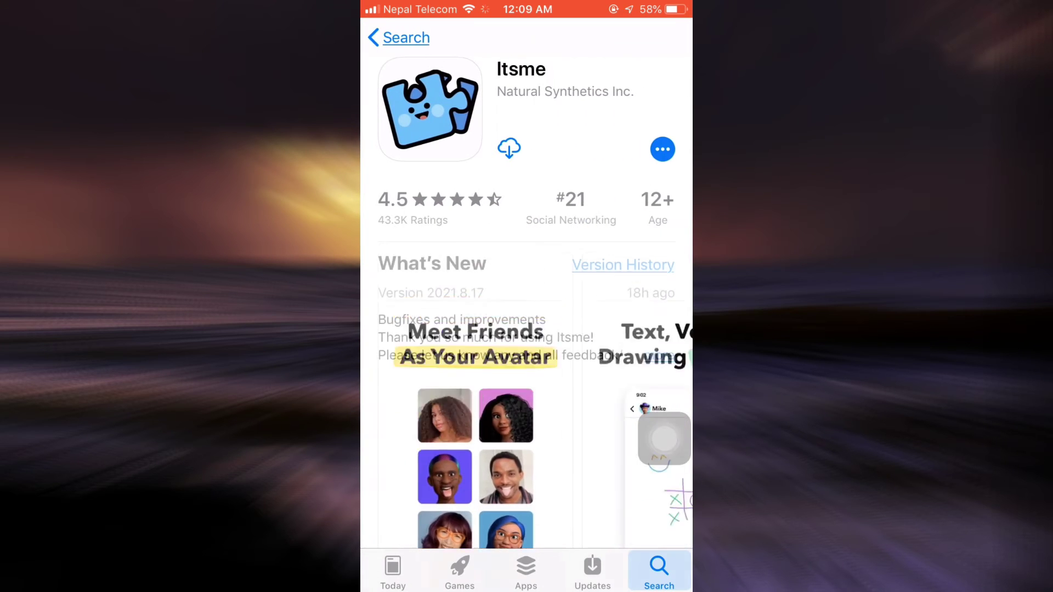
pyautogui.click(510, 148)
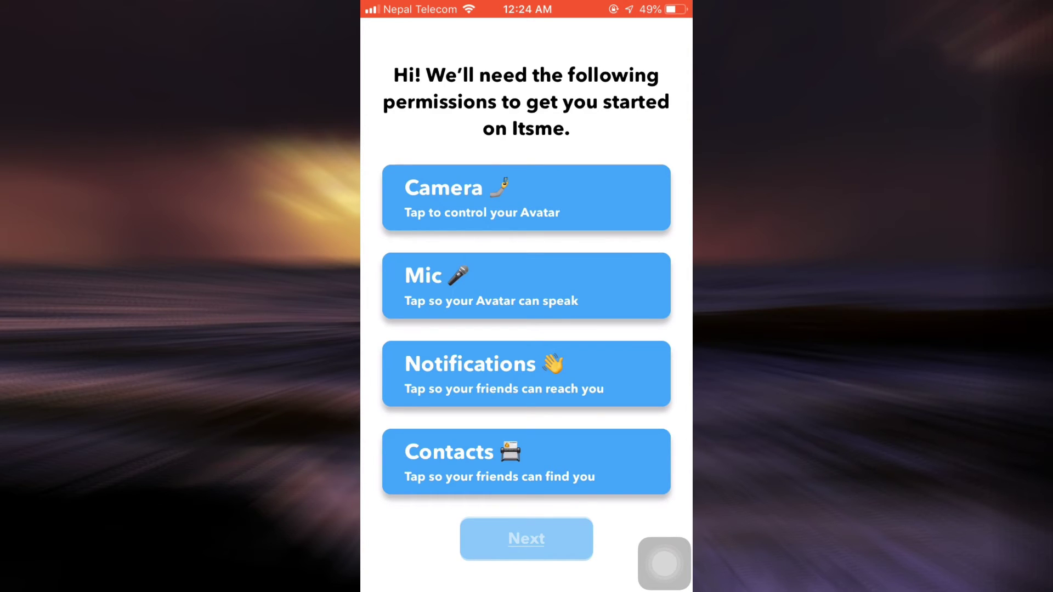
# Allow Itsme camera, microphone, notification and contacts access, then continue.
pyautogui.click(527, 198)
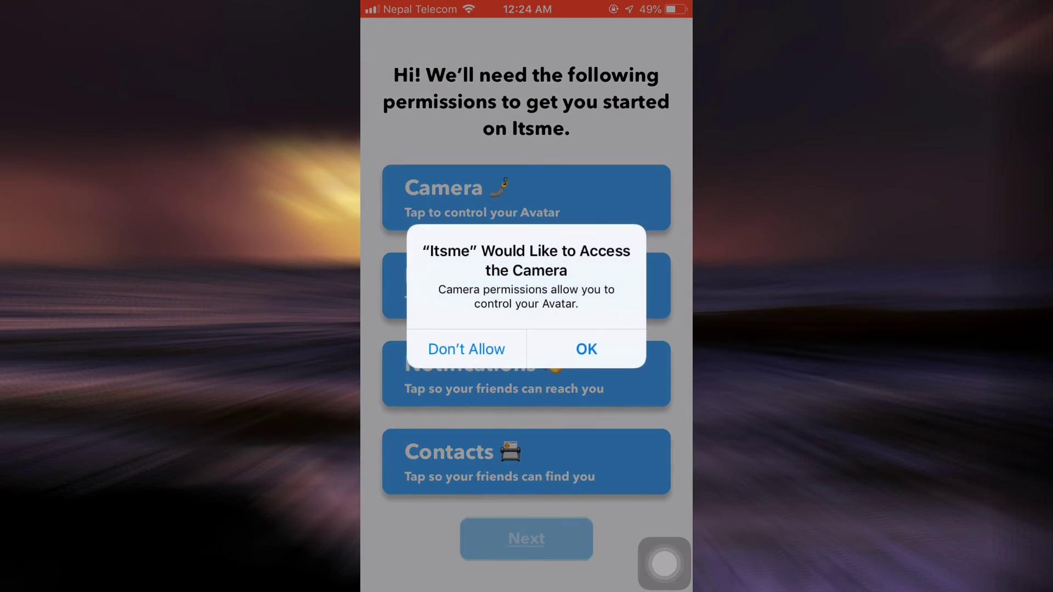
pyautogui.click(586, 348)
pyautogui.click(526, 285)
pyautogui.click(587, 349)
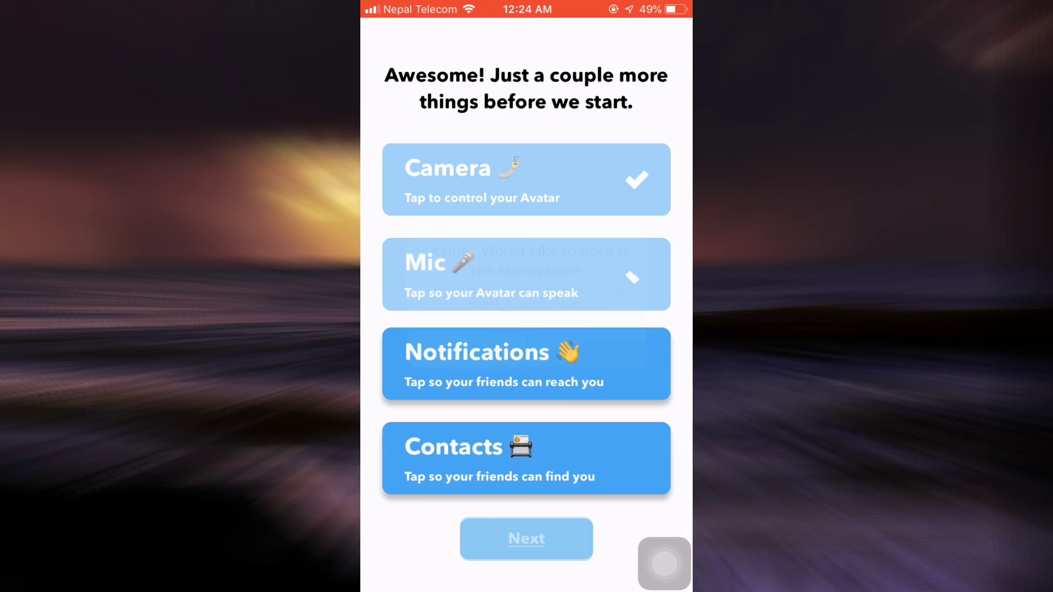
pyautogui.click(526, 371)
pyautogui.click(587, 357)
pyautogui.click(527, 459)
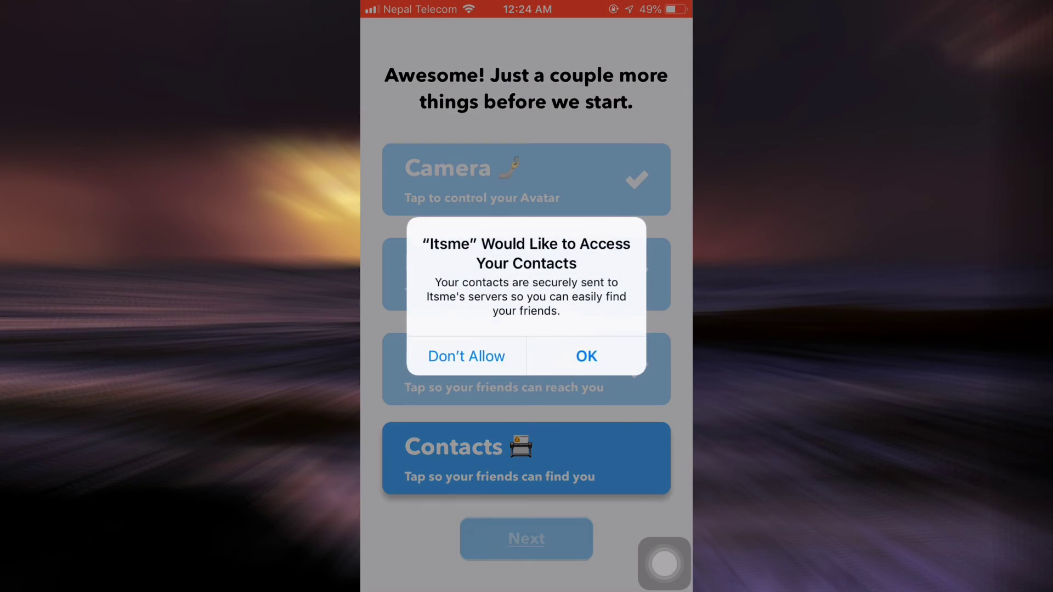
pyautogui.click(585, 355)
pyautogui.click(526, 539)
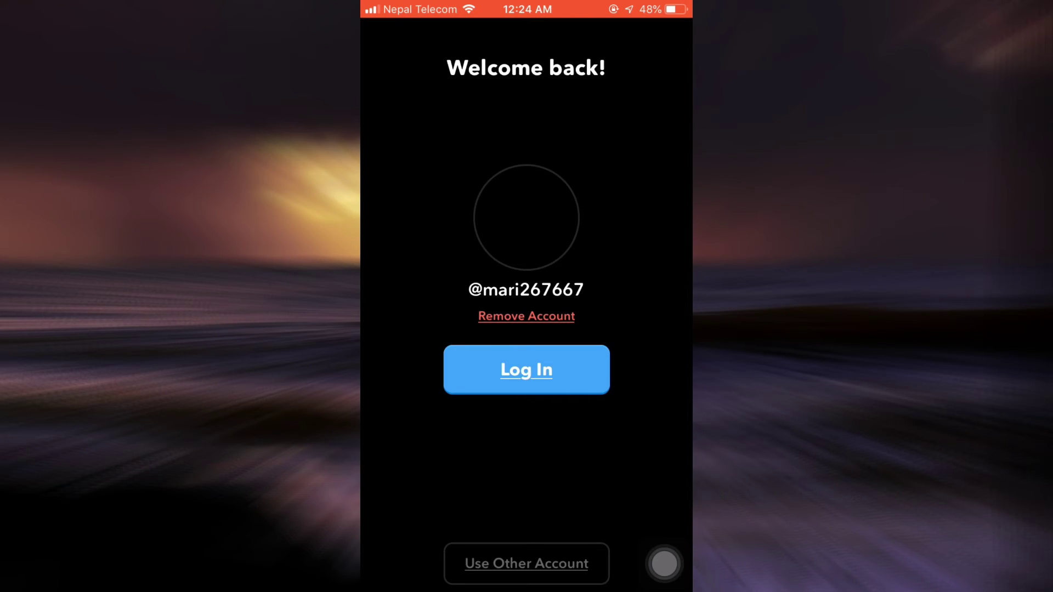
# Log in to the saved account from the Welcome back screen.
pyautogui.click(527, 370)
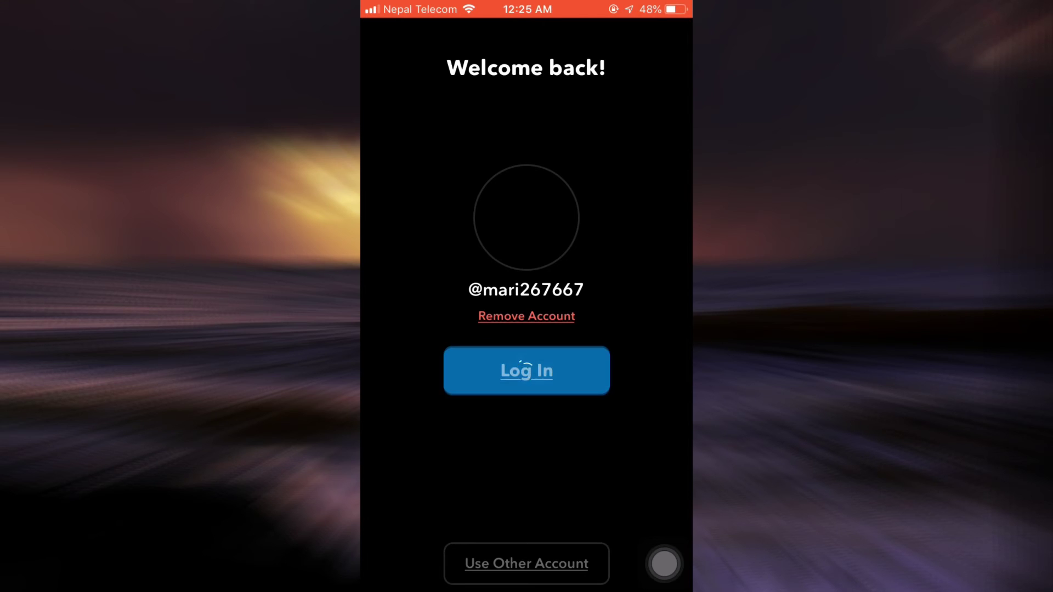